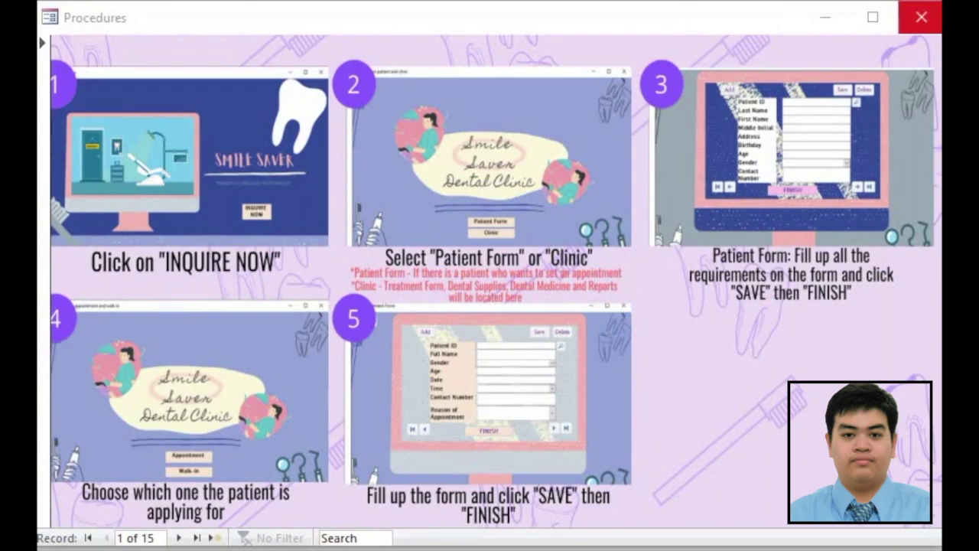
- Close the five-step Procedures guide to return to Main View
left_click(921, 17)
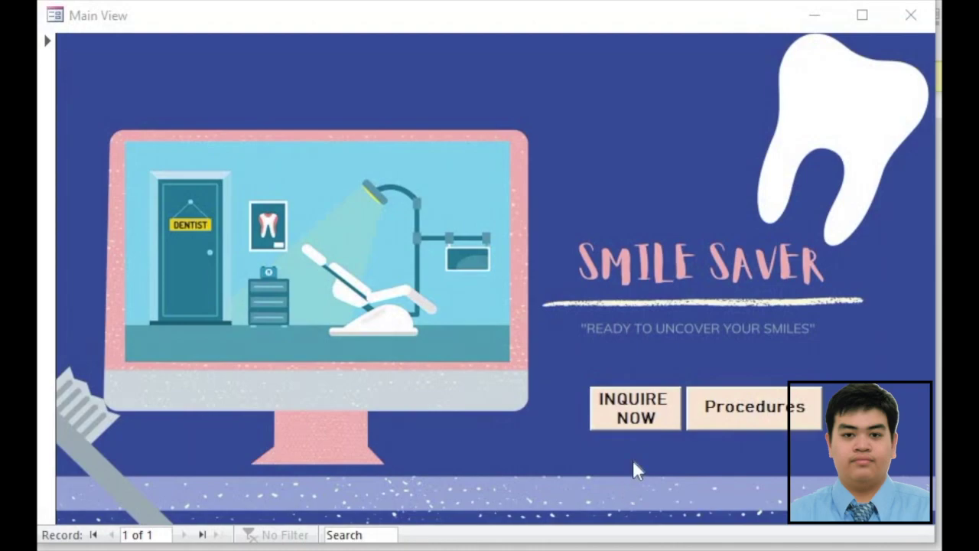
- Go through INQUIRE NOW to the Selection Patient & Clinic screen and open the Patient Form
left_click(639, 404)
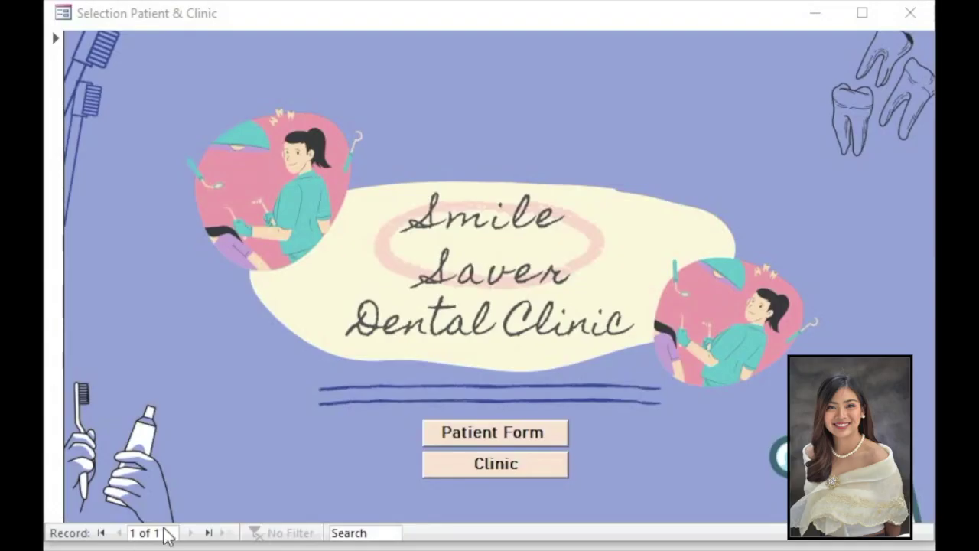
left_click(497, 430)
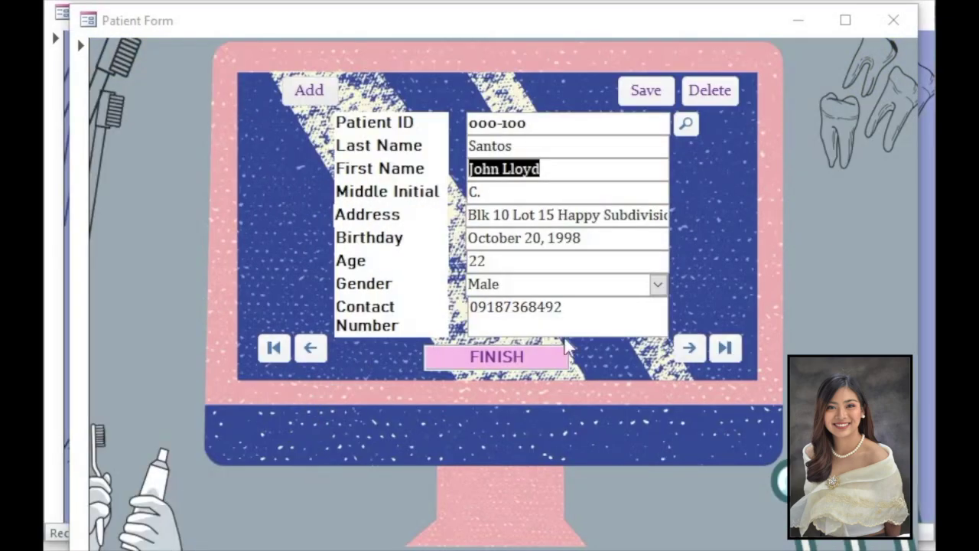
- Page forward four records in the Patient Form
left_click(681, 348)
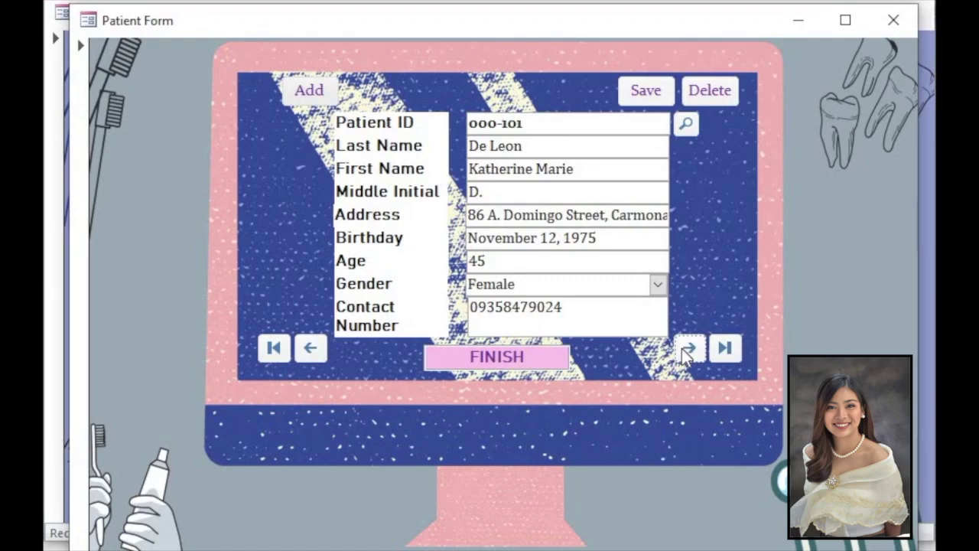
left_click(681, 348)
left_click(681, 348)
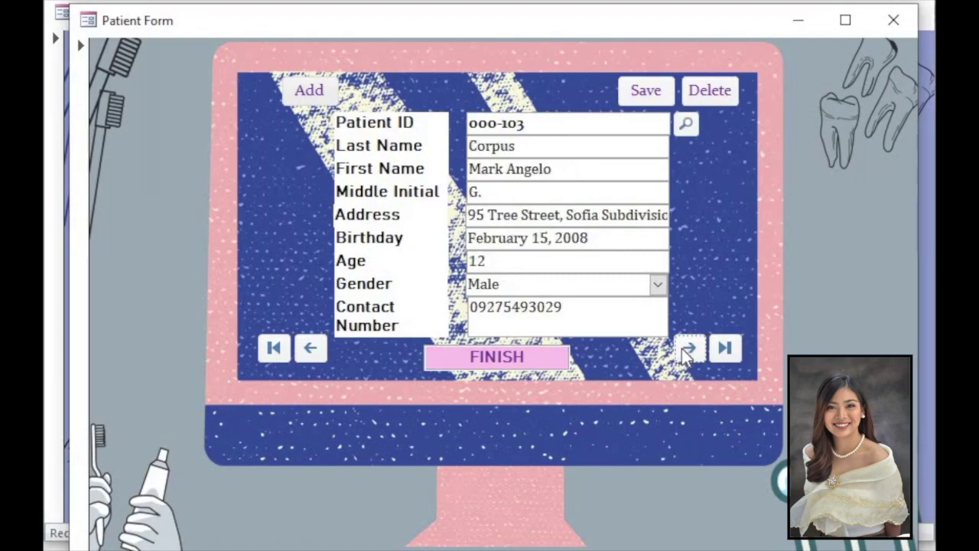
left_click(682, 348)
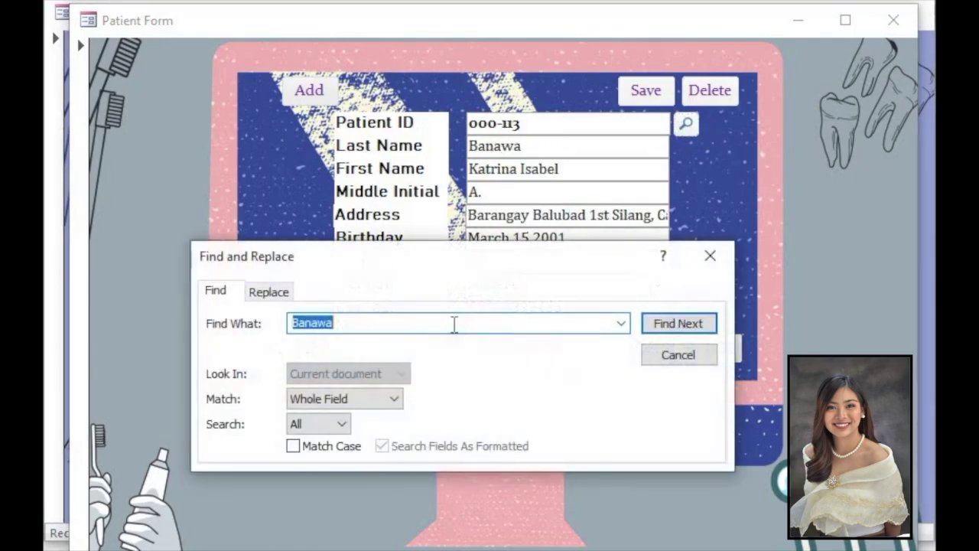
- Find the patient by a new last name, then finish to reach the Appointment & Walk-In choice
key("BackSpace")
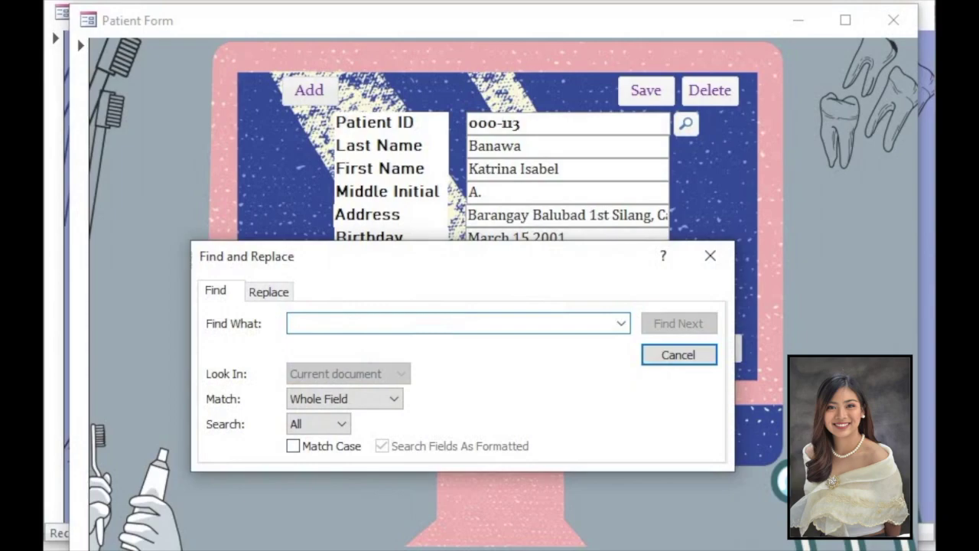
type("Baviera")
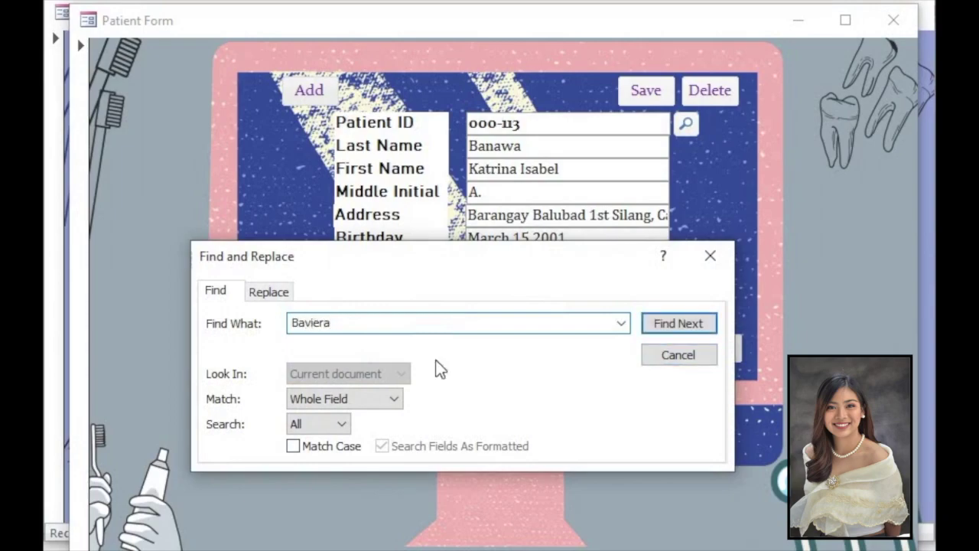
left_click(655, 322)
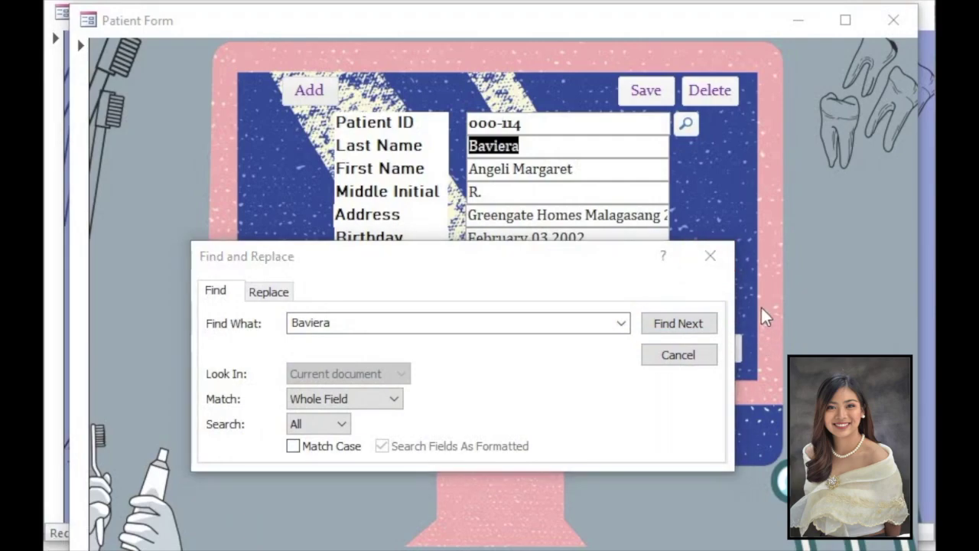
left_click(722, 261)
left_click(491, 356)
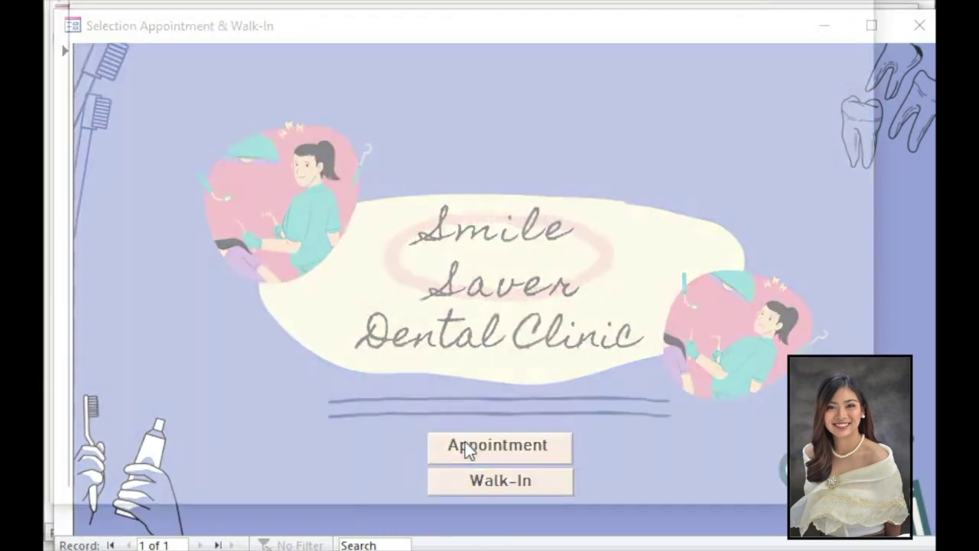
left_click(465, 445)
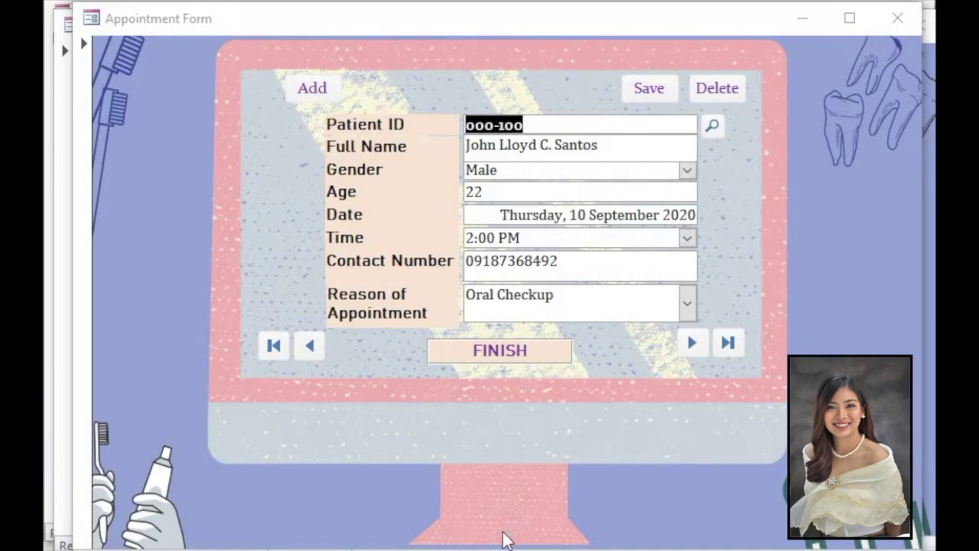
left_click(688, 304)
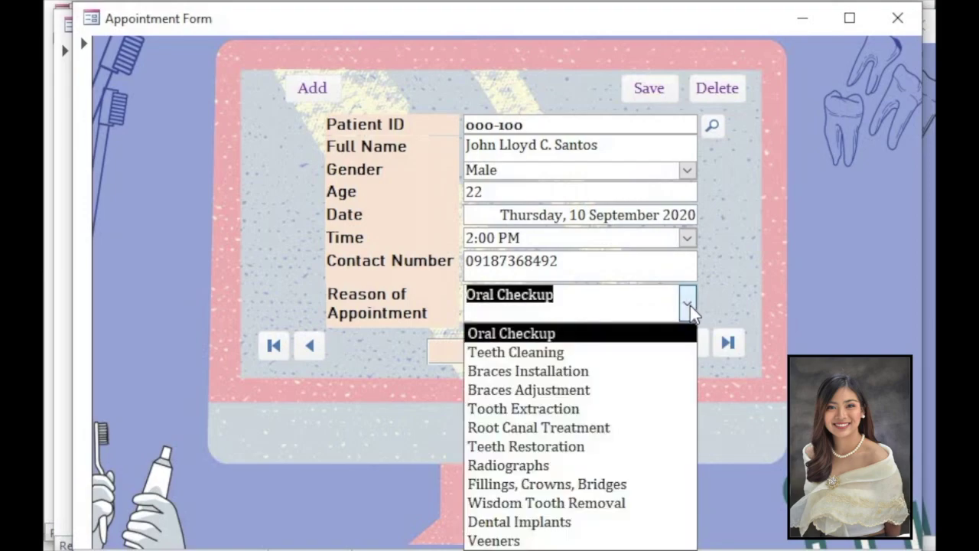
left_click(689, 305)
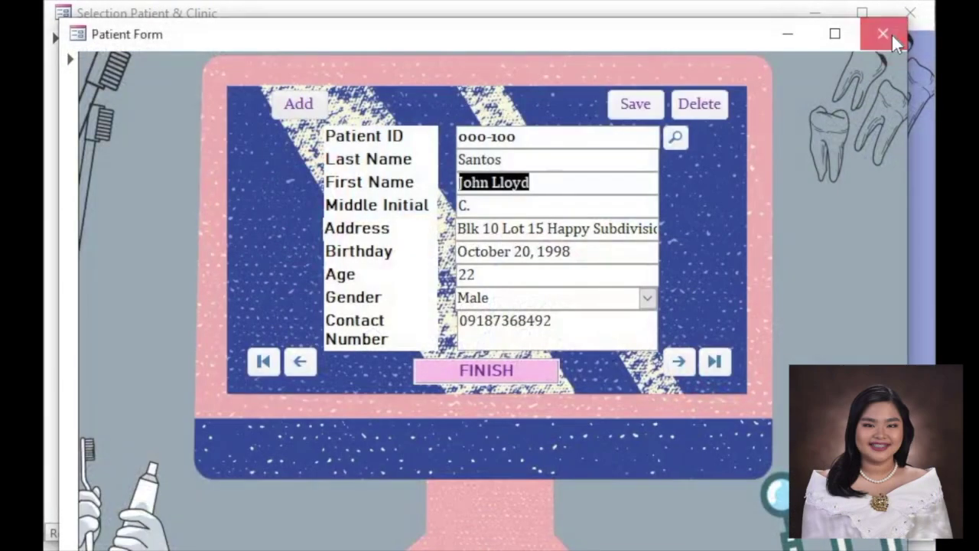
- Close the Patient Form and open Clinic from the Selection Patient & Clinic screen
left_click(891, 36)
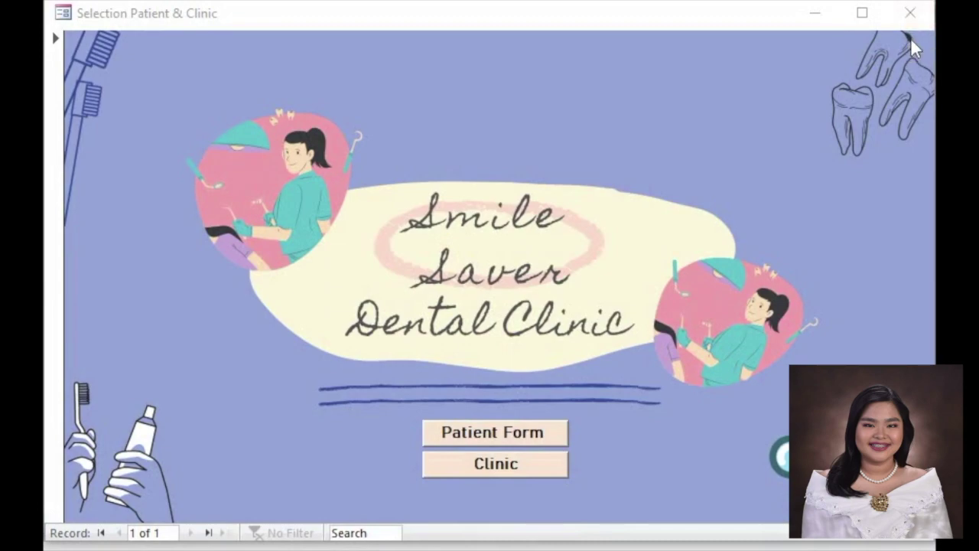
left_click(527, 465)
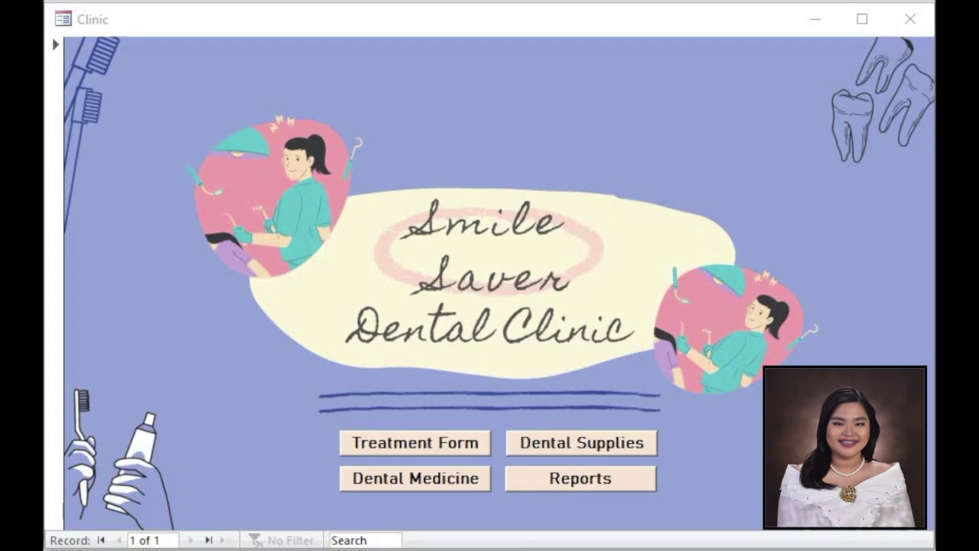
- Open the Treatment Form, page to record 9 of 12 (Teeth Restoration), then close it
left_click(404, 443)
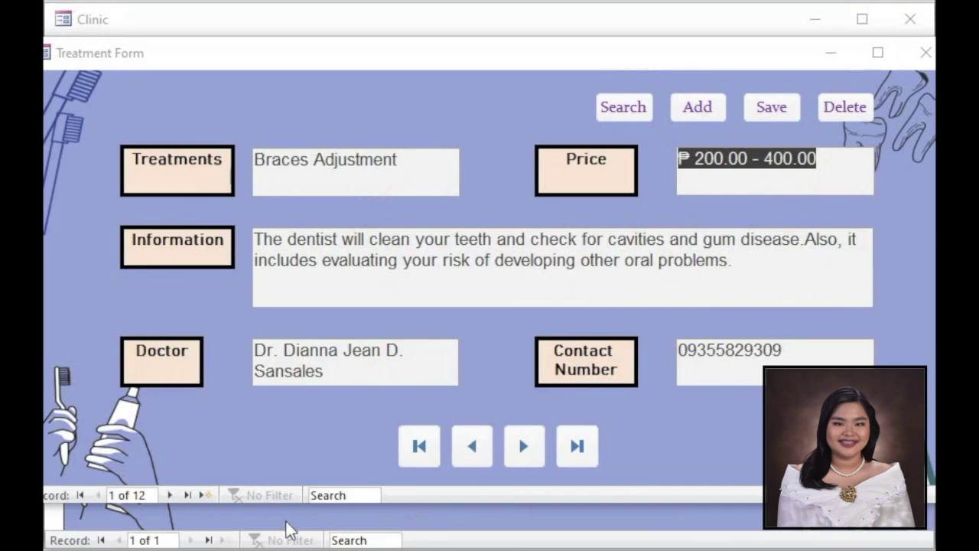
left_click(525, 449)
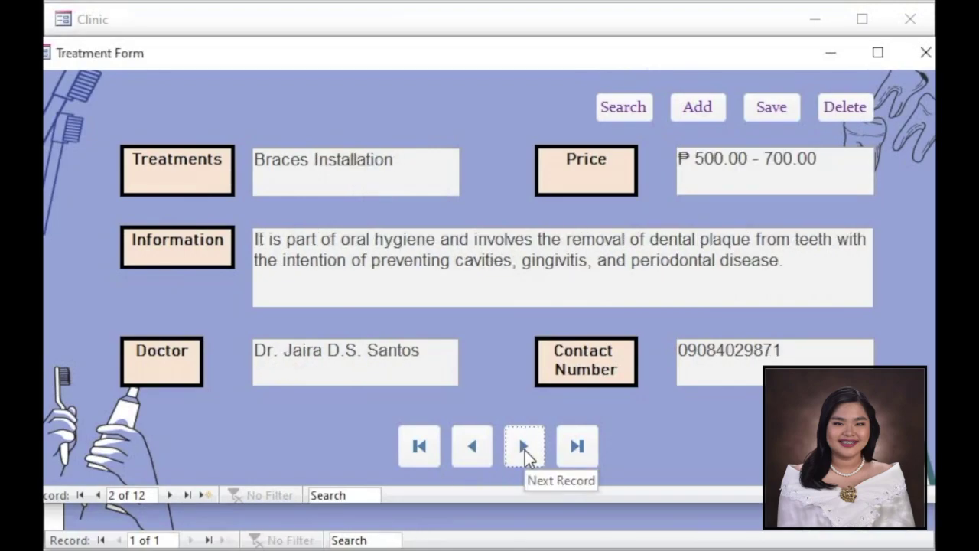
left_click(525, 449)
left_click(525, 449)
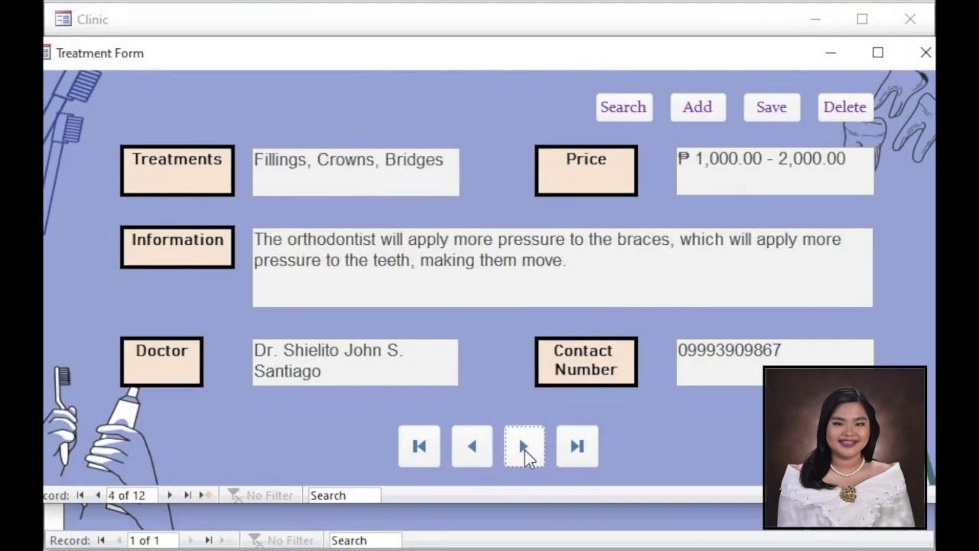
left_click(524, 450)
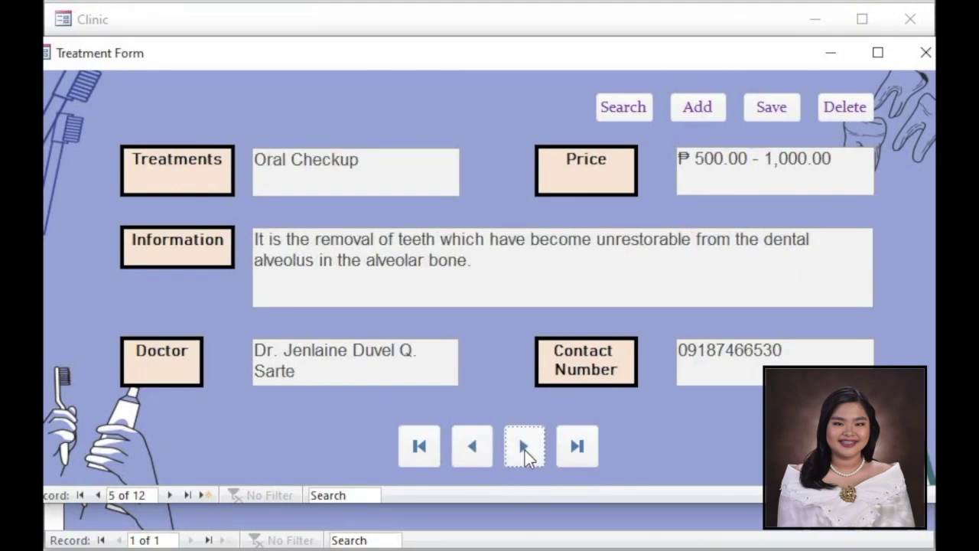
left_click(525, 450)
left_click(525, 450)
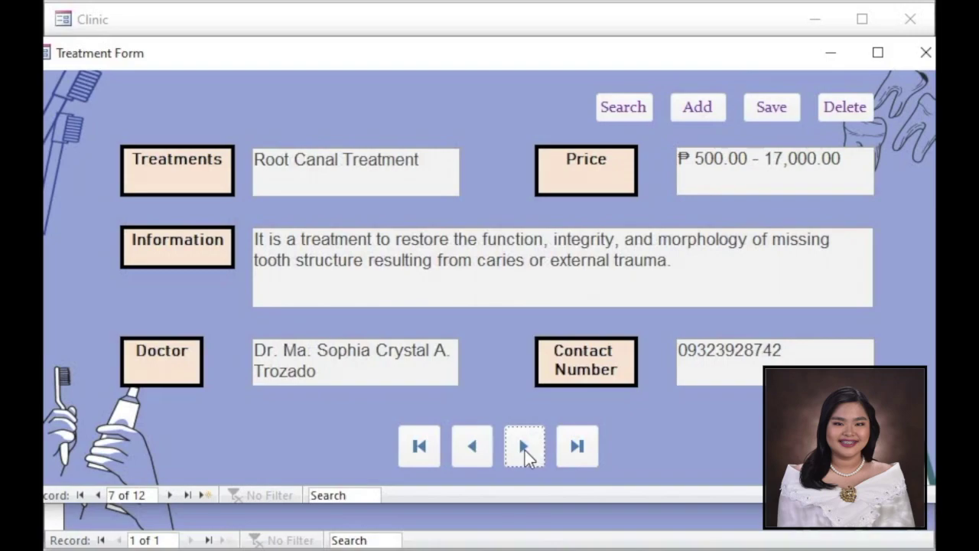
left_click(524, 449)
left_click(525, 450)
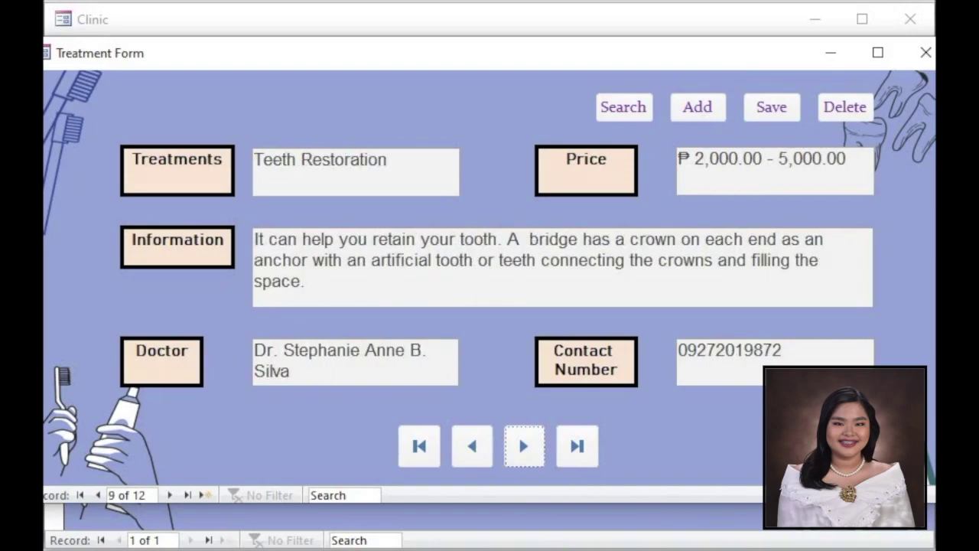
left_click(923, 64)
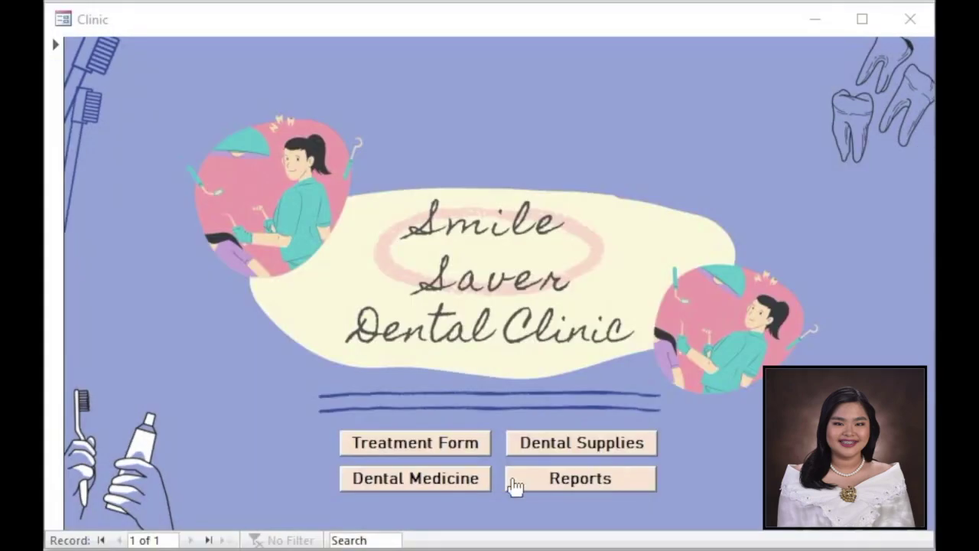
- Browse Dental Medicine from Amoxicillin to record 10, Ibuprofen, then open Dental Supplies
left_click(463, 485)
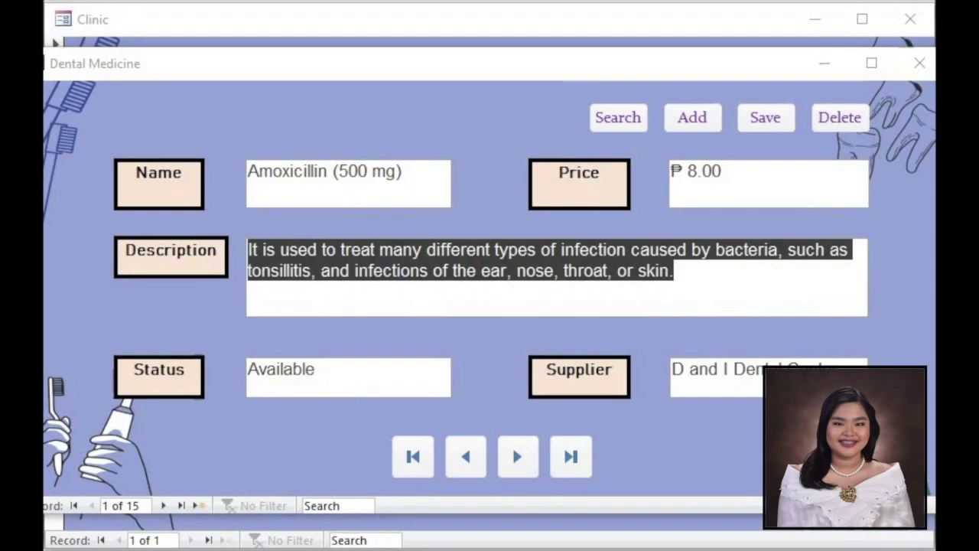
left_click(515, 459)
left_click(515, 459)
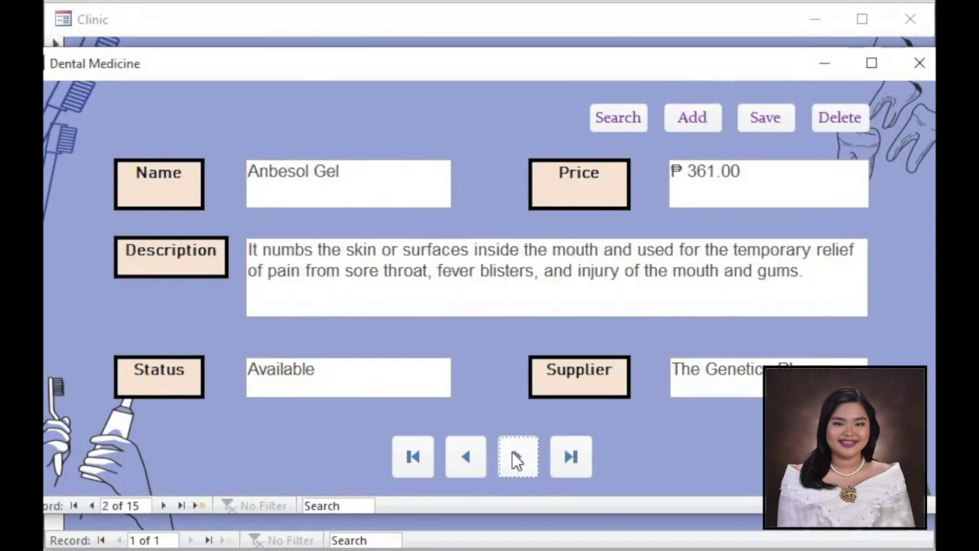
left_click(516, 459)
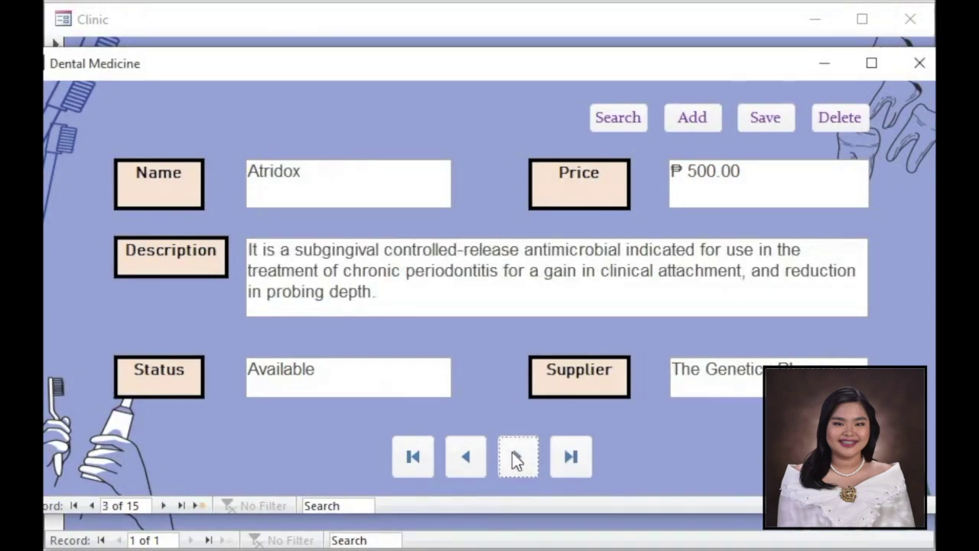
left_click(516, 460)
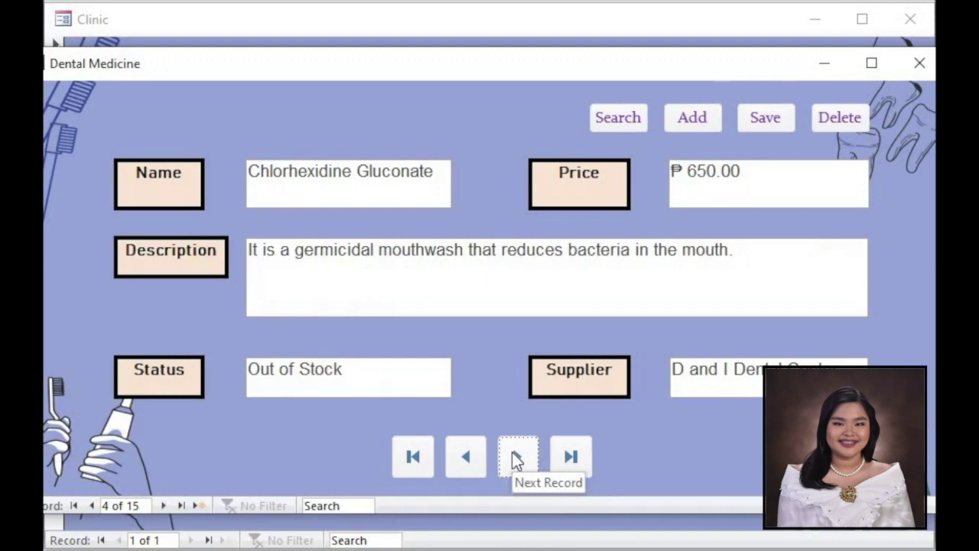
left_click(516, 457)
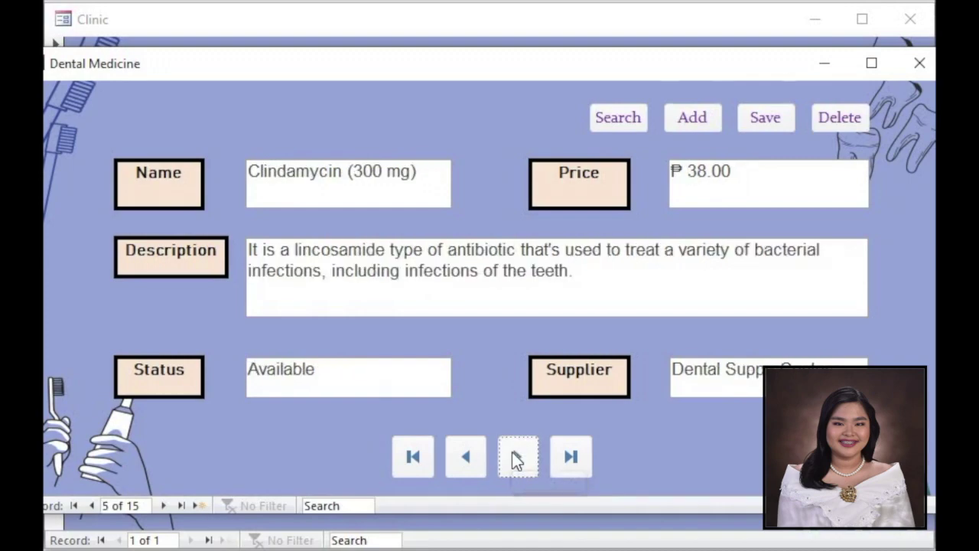
left_click(516, 458)
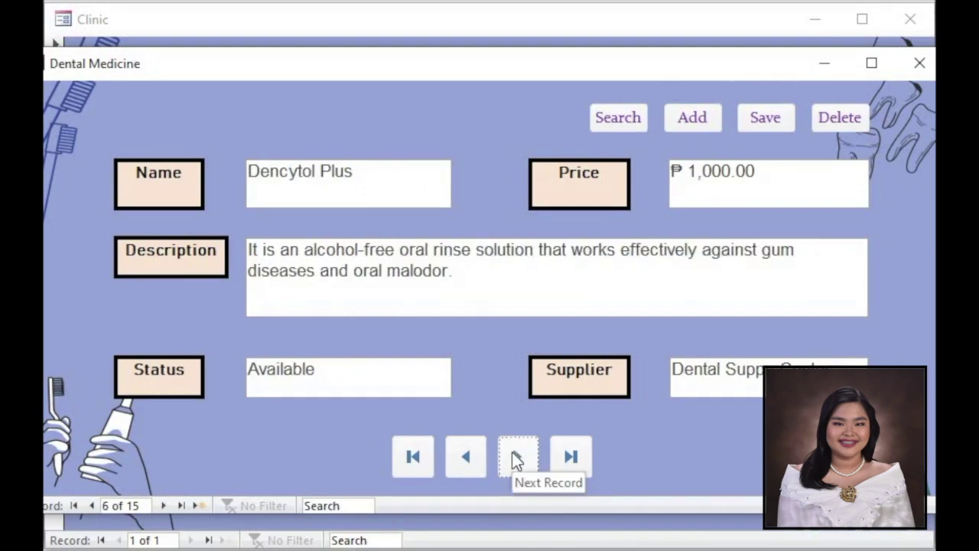
left_click(517, 458)
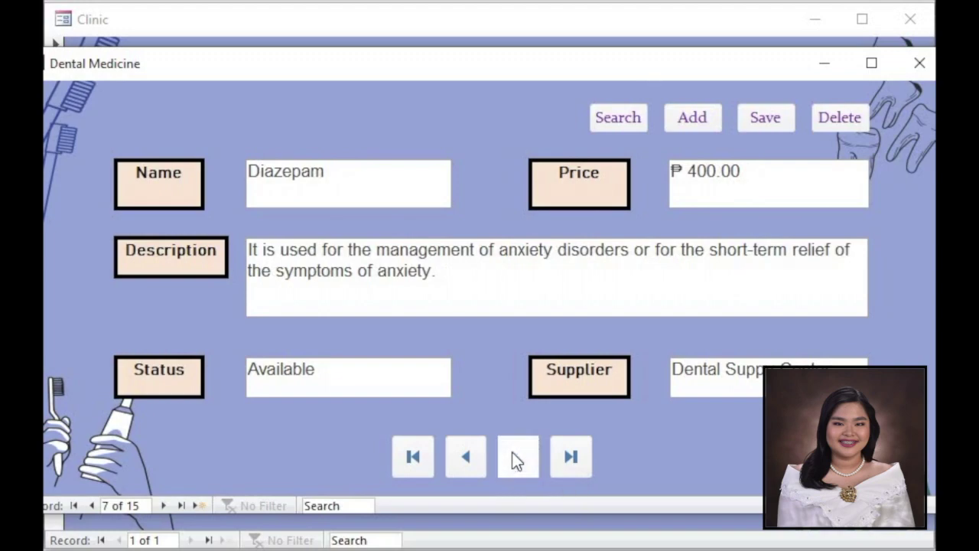
left_click(516, 459)
left_click(516, 459)
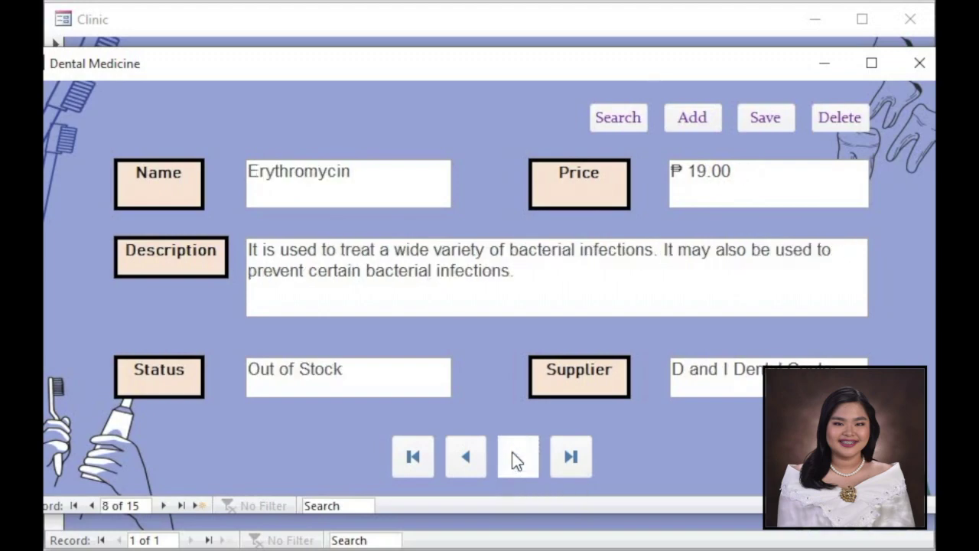
left_click(516, 459)
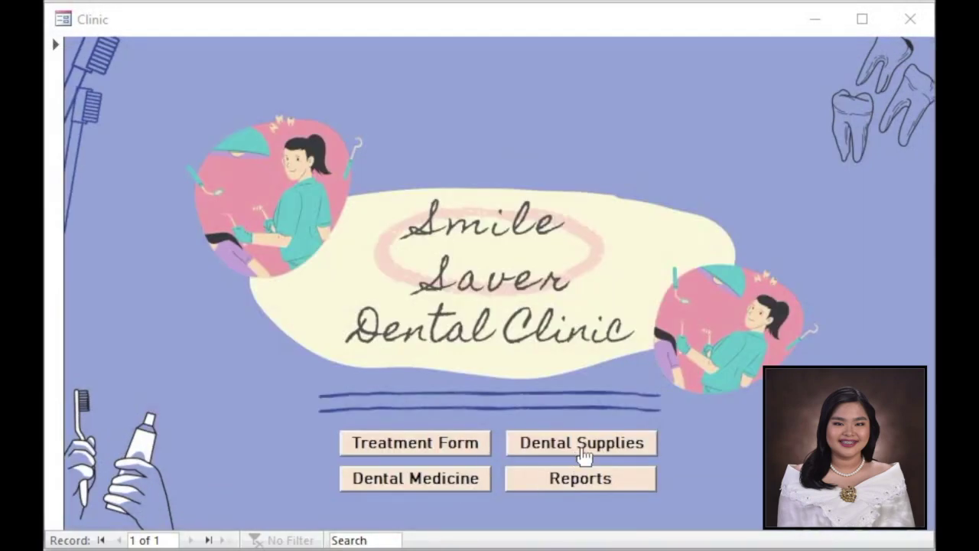
left_click(581, 444)
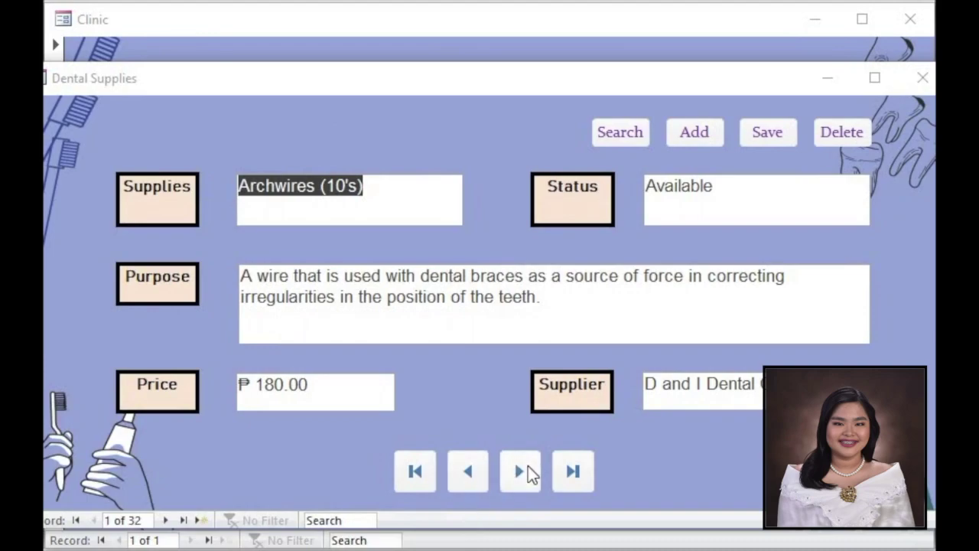
- Page Dental Supplies past Bite Block, Brackets and Buccal Tubes to Colgate Plax Mouthwash
left_click(520, 471)
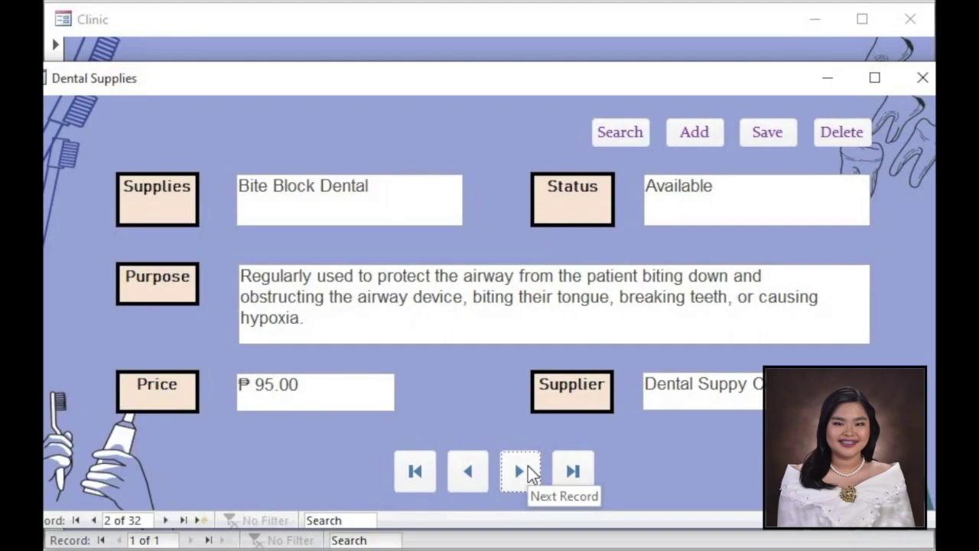
left_click(528, 471)
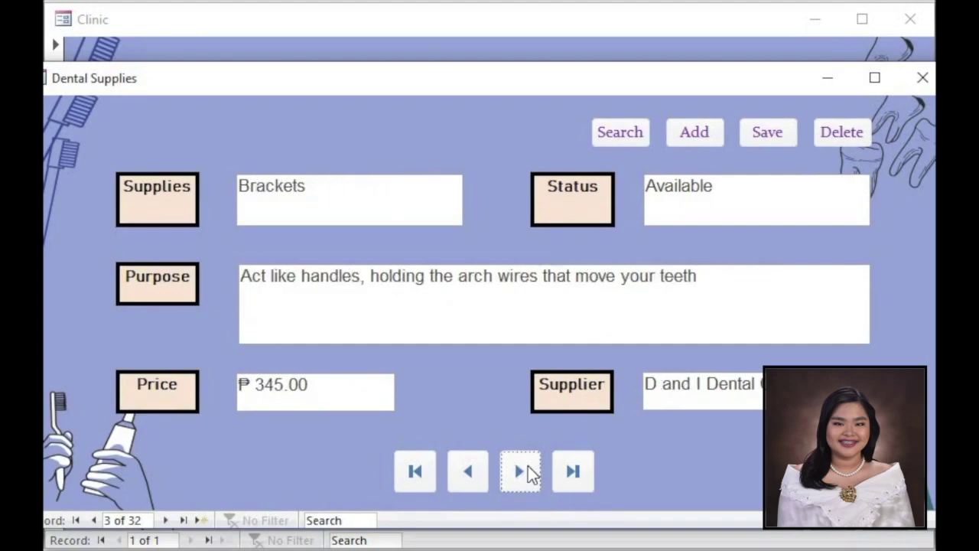
left_click(529, 473)
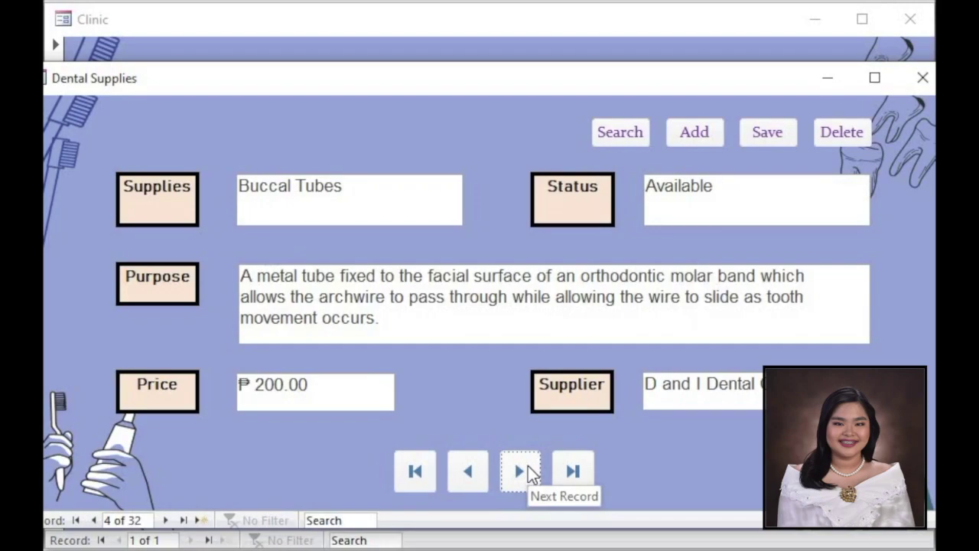
left_click(529, 473)
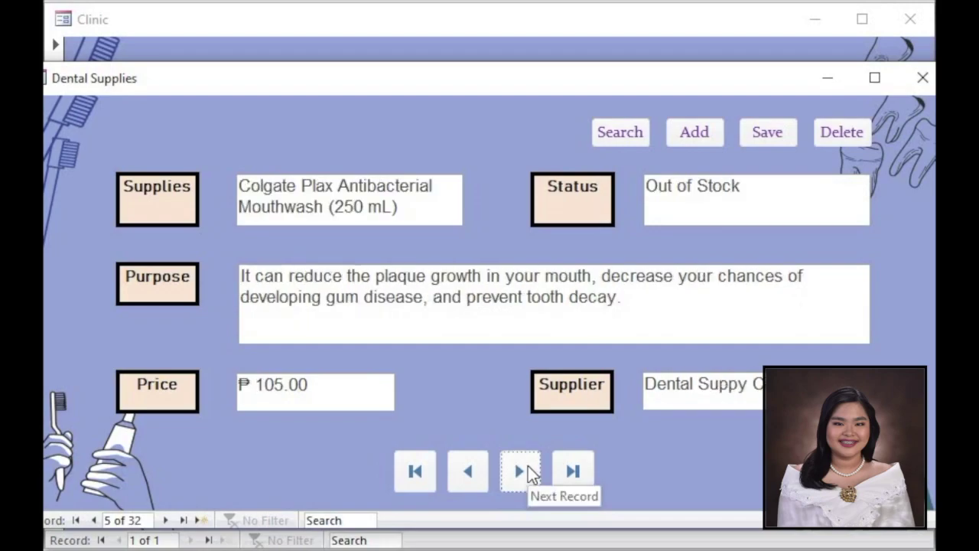